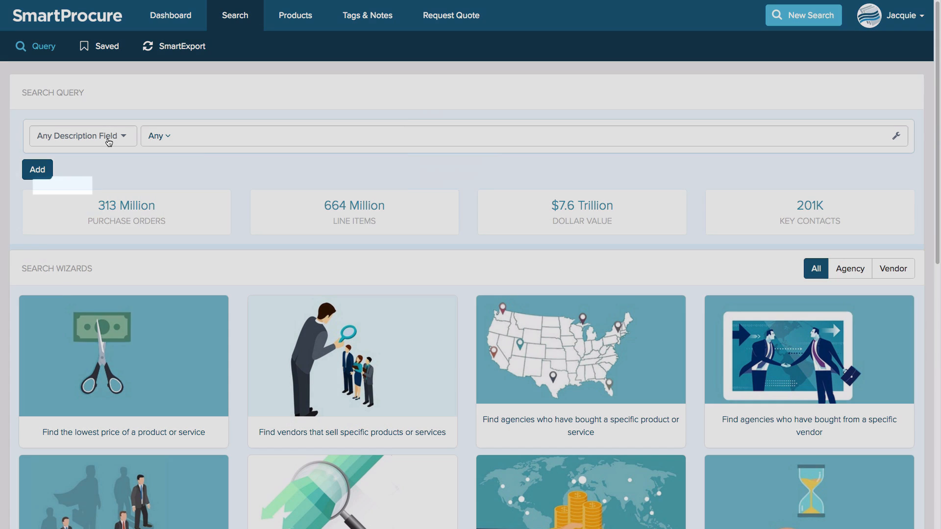
Set the search filter to Agency Name with the List match type
click(108, 140)
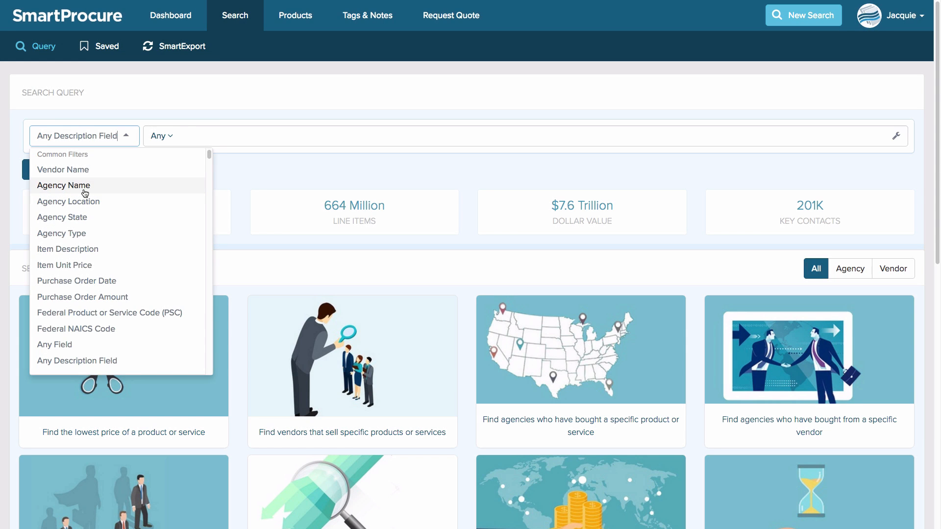
click(84, 186)
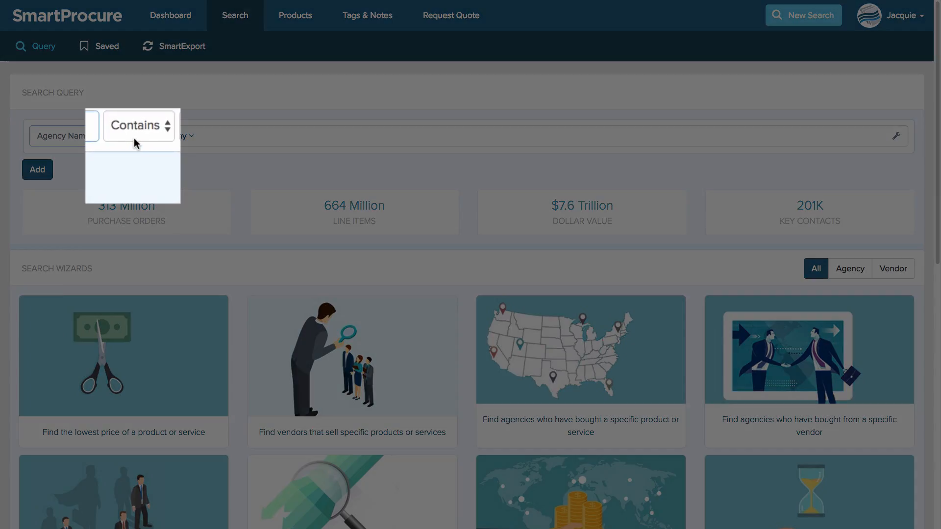
click(136, 136)
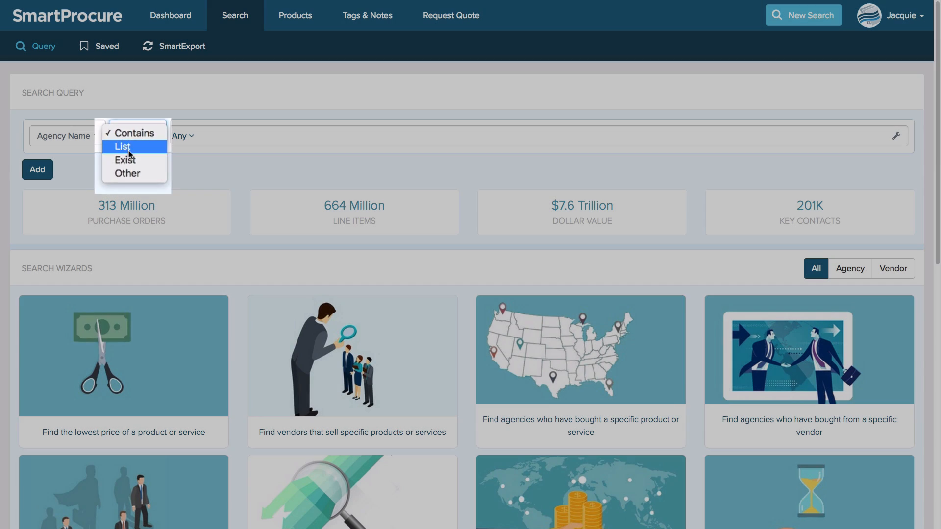
click(129, 151)
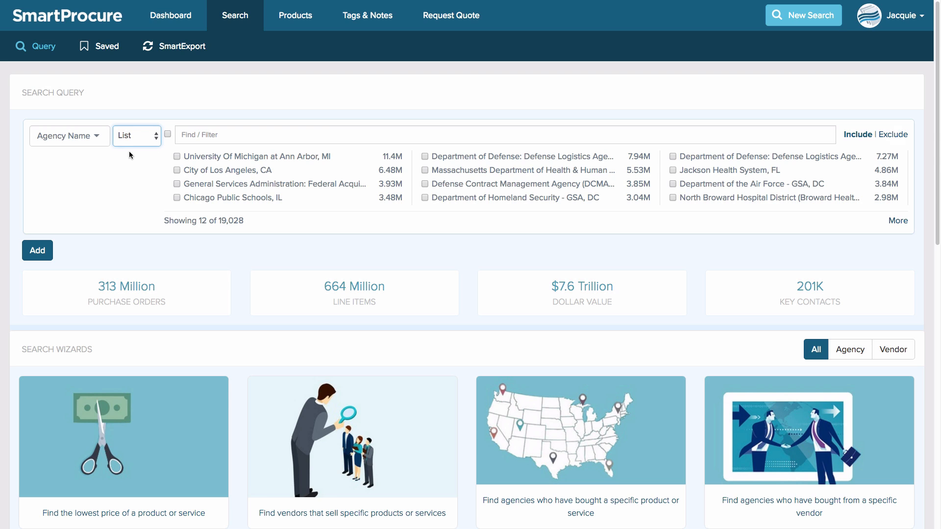
Filter the agency list for boston and select City of Boston, MA
click(214, 136)
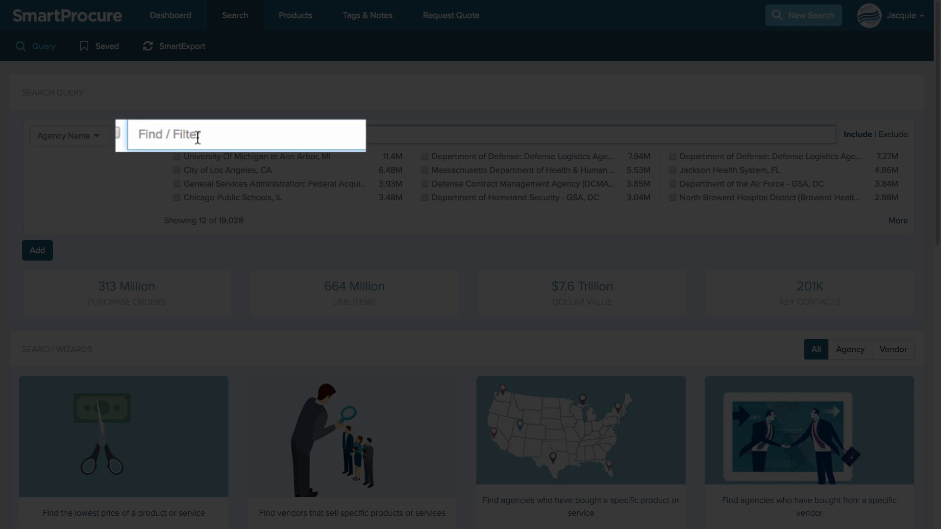
text(boston)
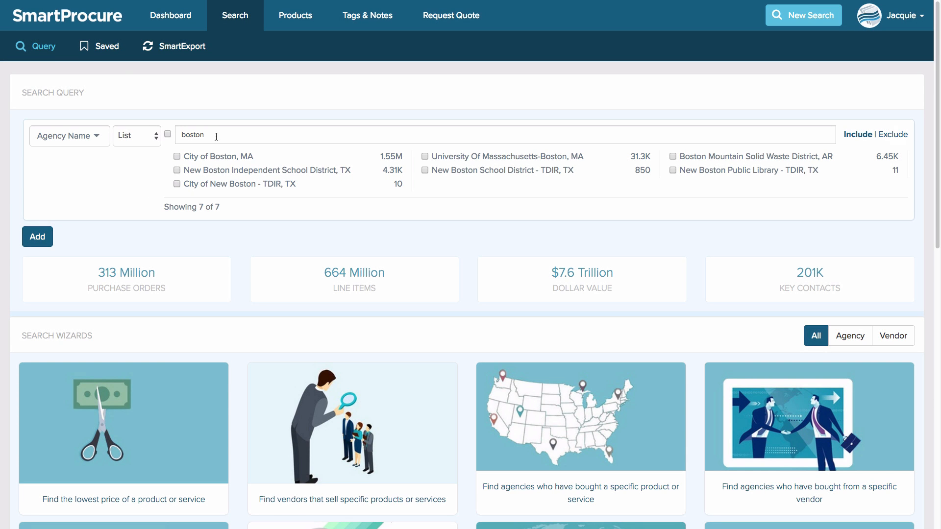
click(177, 156)
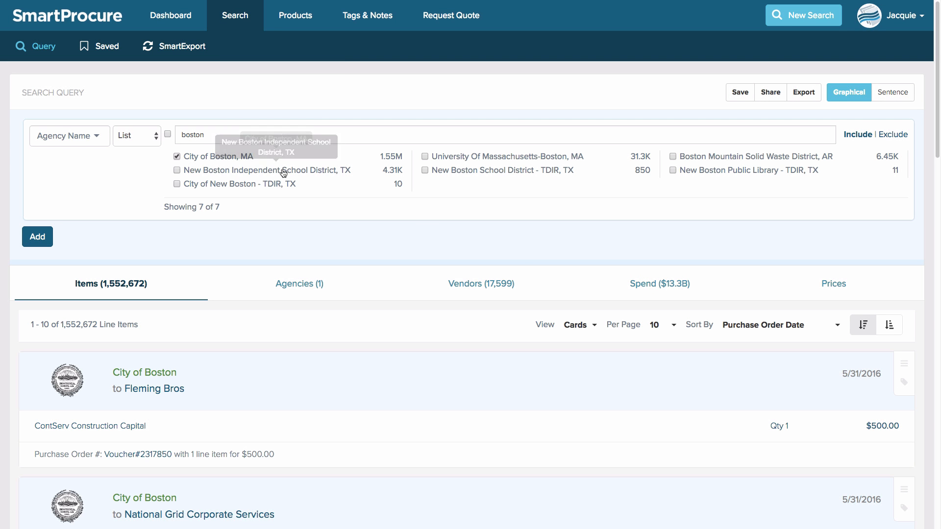
Open the Spend analysis for the results and set Show Analysis by to Quarter
click(640, 284)
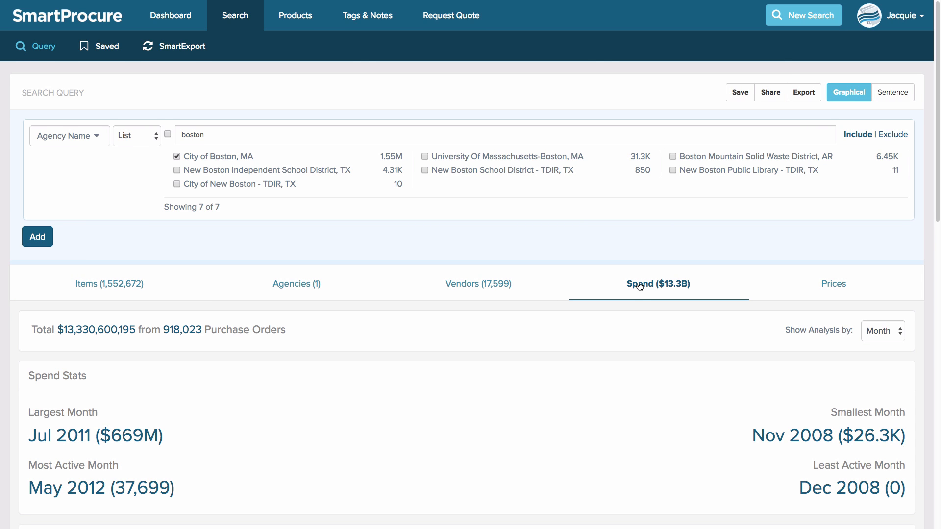
scroll(639, 286, down, 1)
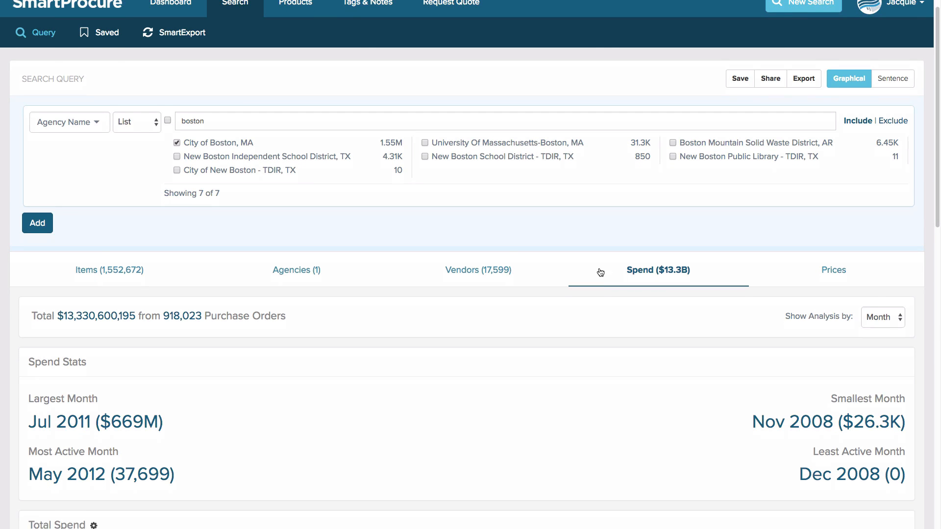
scroll(601, 273, down, 3)
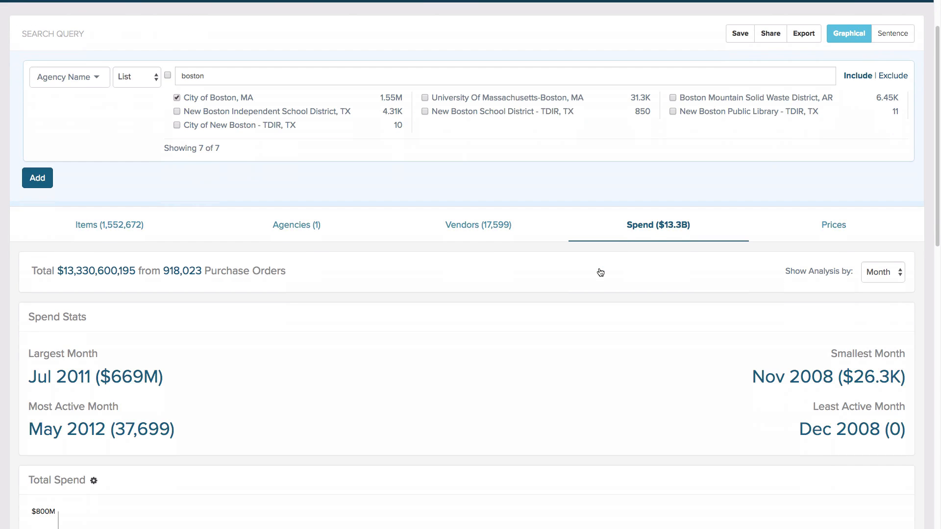
scroll(601, 273, down, 1)
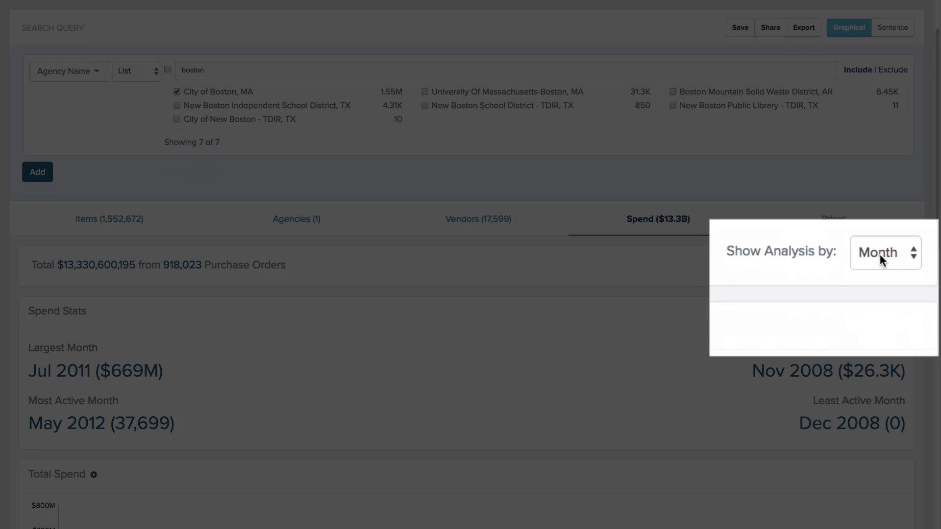
click(881, 267)
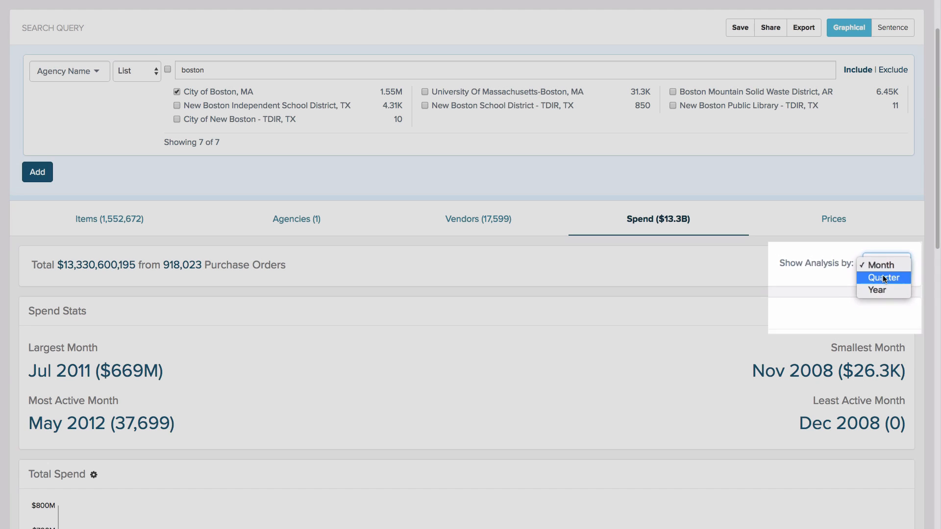
click(882, 275)
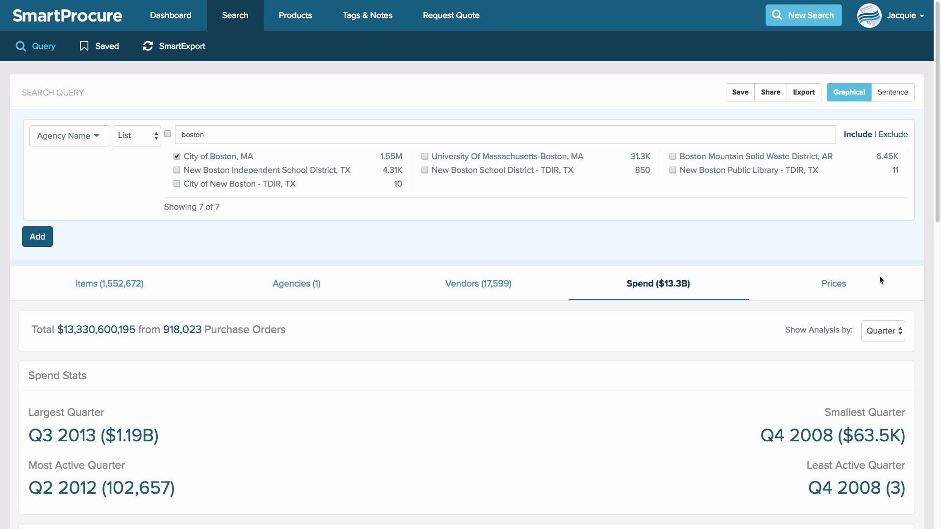
Examine the Total Spend chart and its chart type and field options
scroll(880, 280, down, 1)
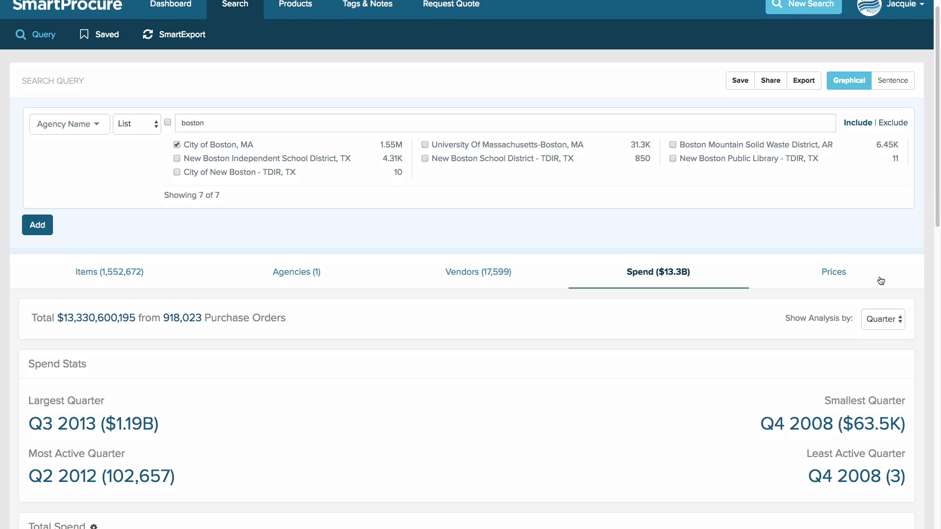
scroll(852, 278, down, 1)
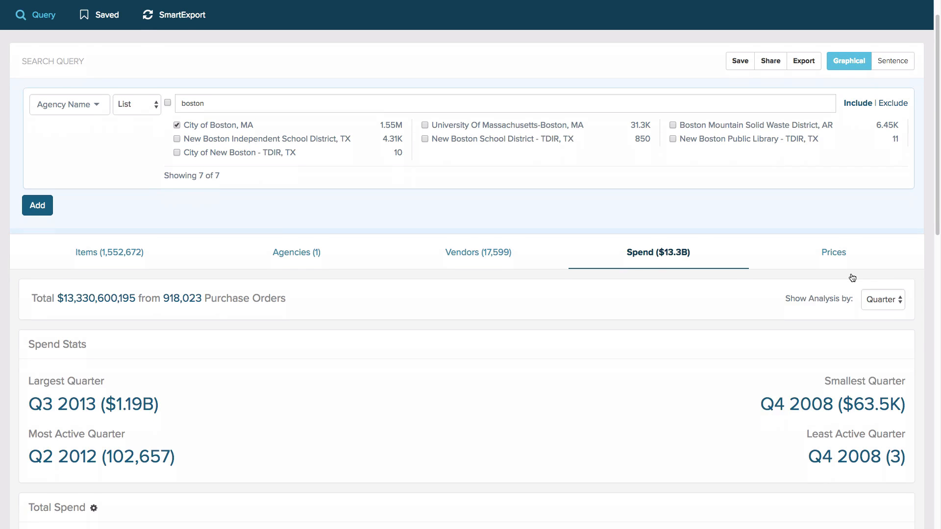
scroll(853, 278, down, 5)
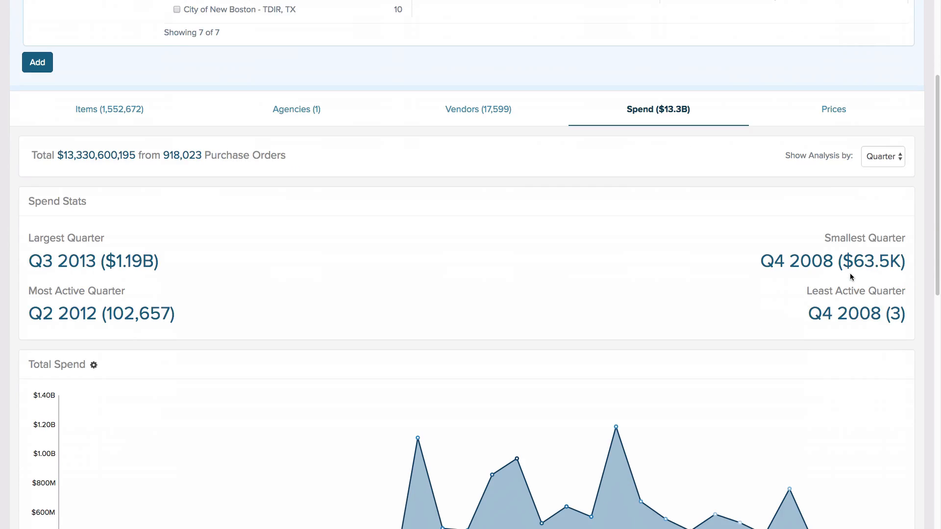
scroll(851, 276, down, 4)
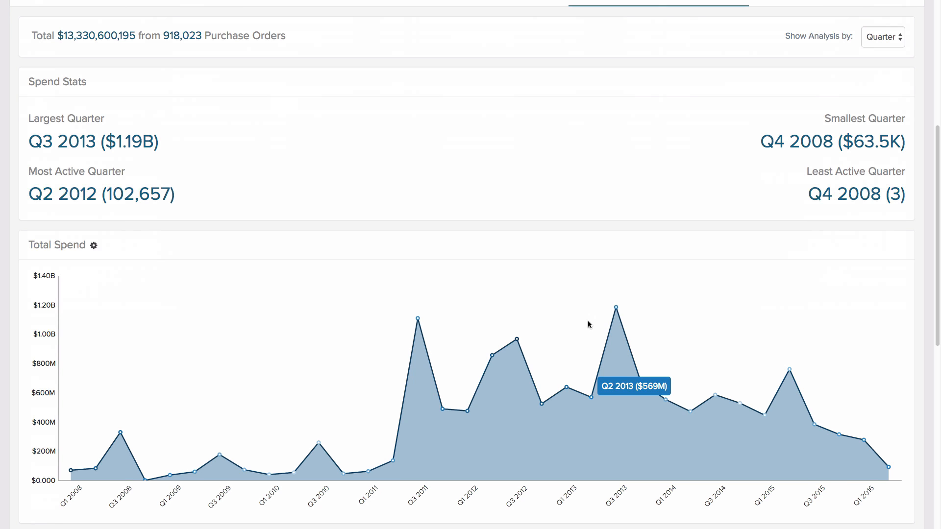
mouse_move(619, 306)
mouse_move(507, 352)
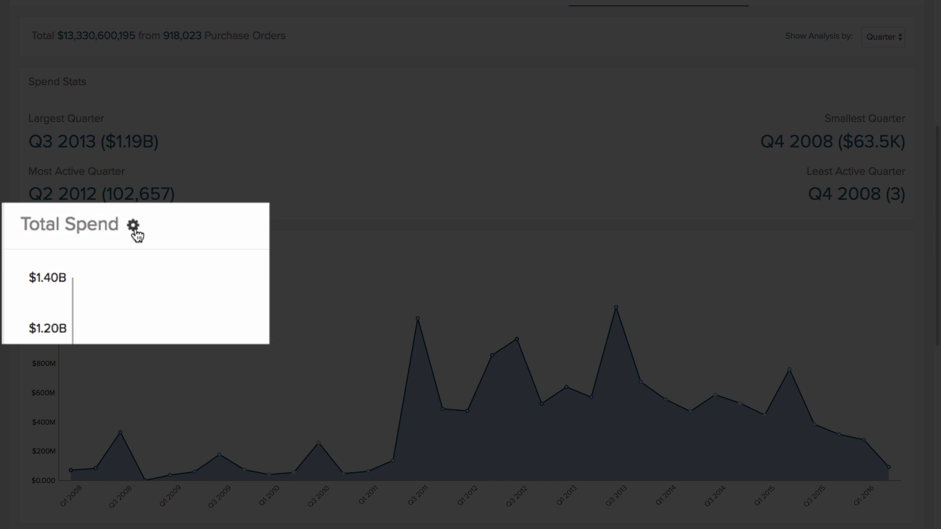
click(134, 229)
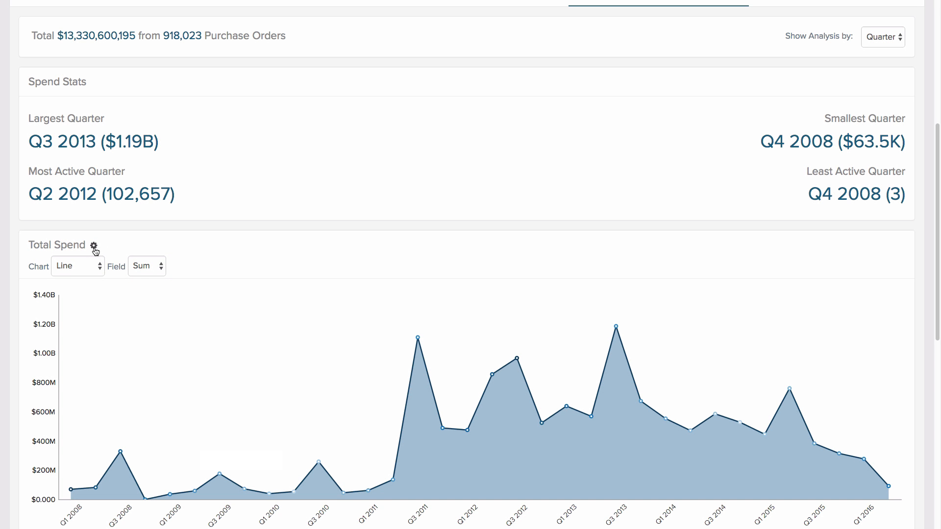
click(81, 260)
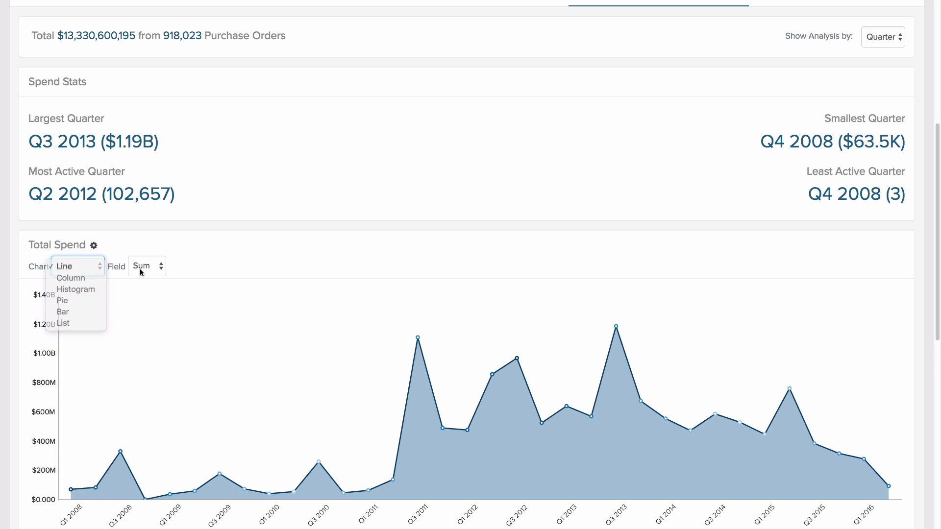
click(140, 270)
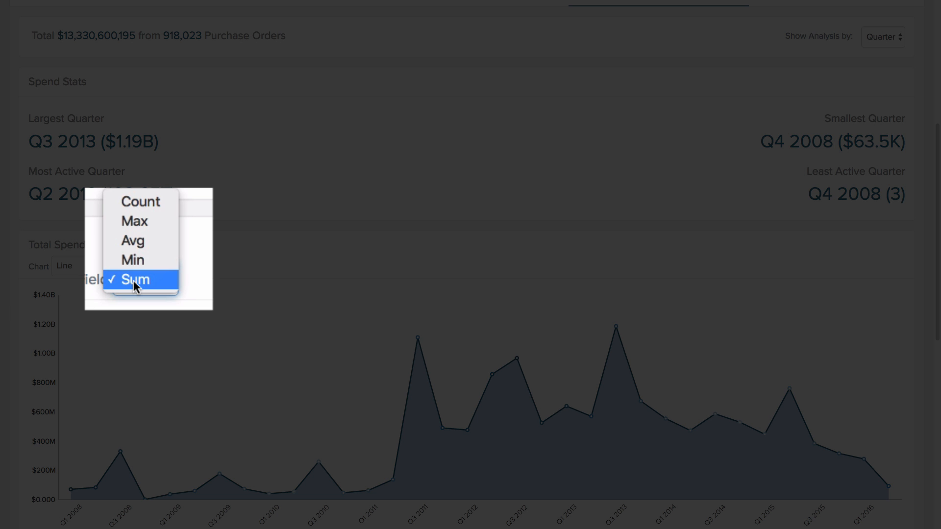
click(133, 284)
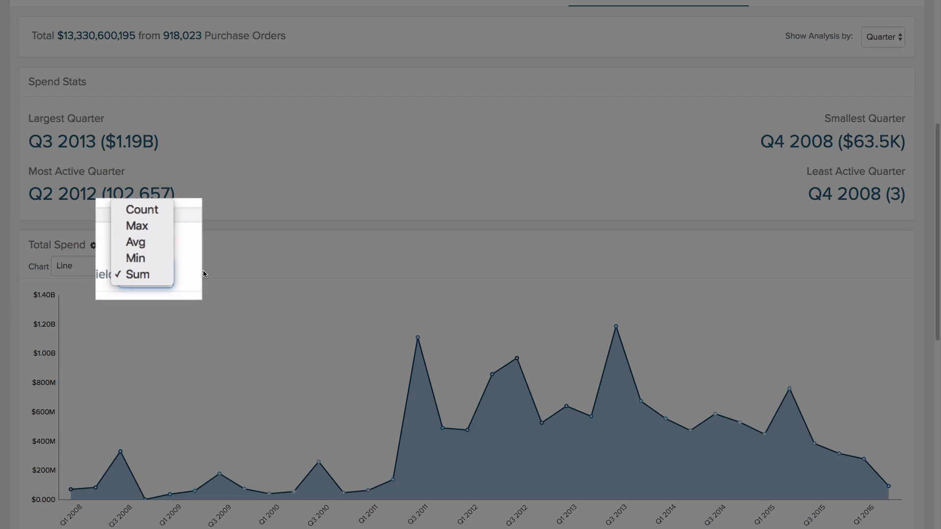
Examine the quarterly values in the Total Line Items chart
scroll(204, 272, down, 5)
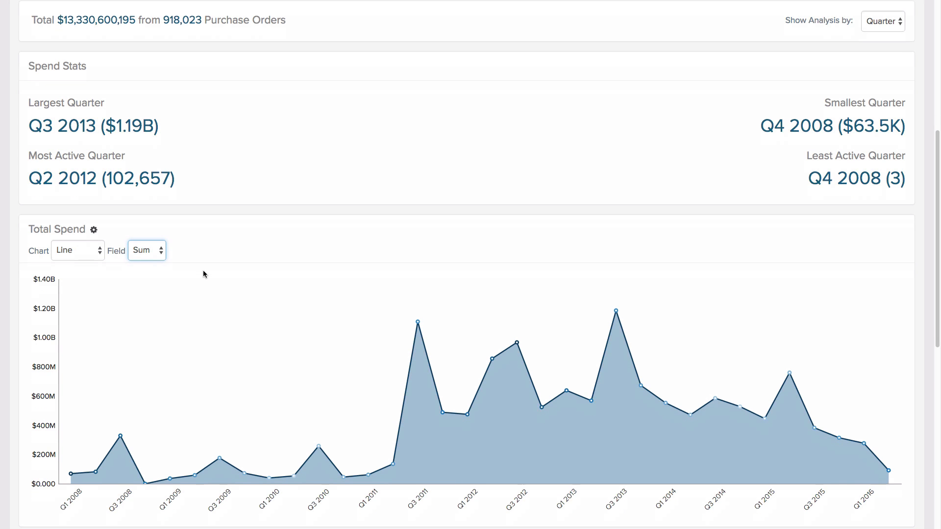
scroll(205, 273, down, 3)
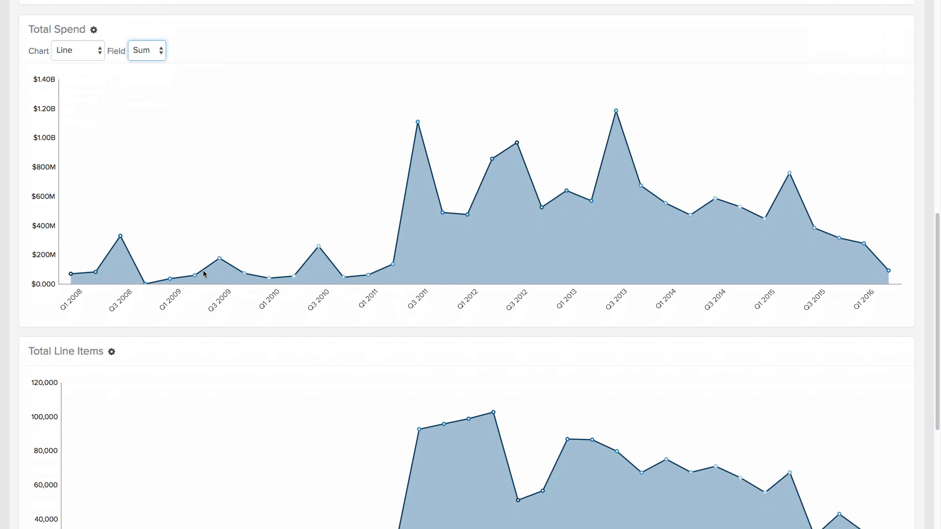
scroll(203, 271, down, 1)
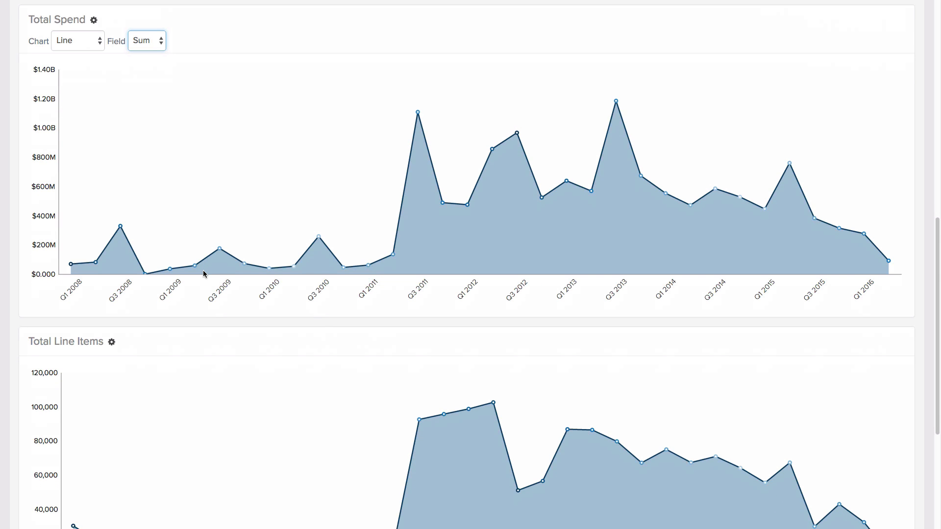
scroll(205, 273, down, 1)
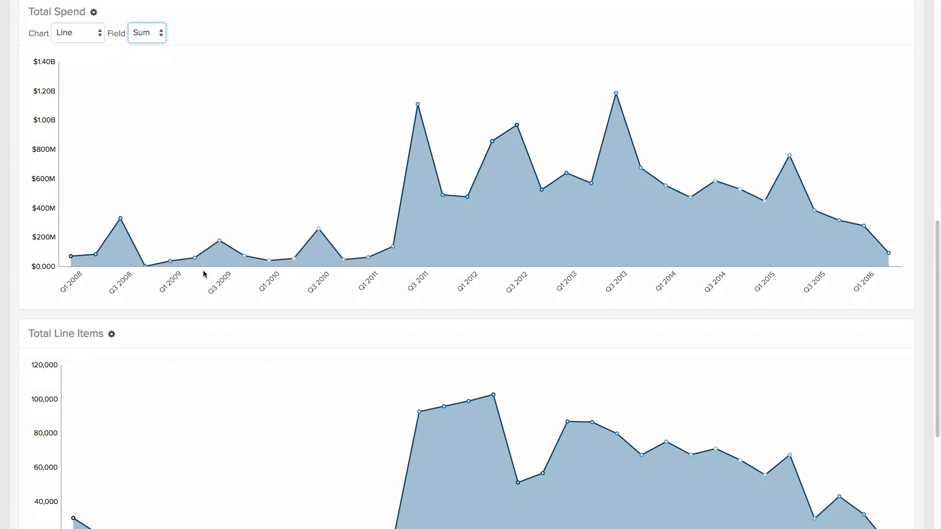
scroll(204, 272, down, 5)
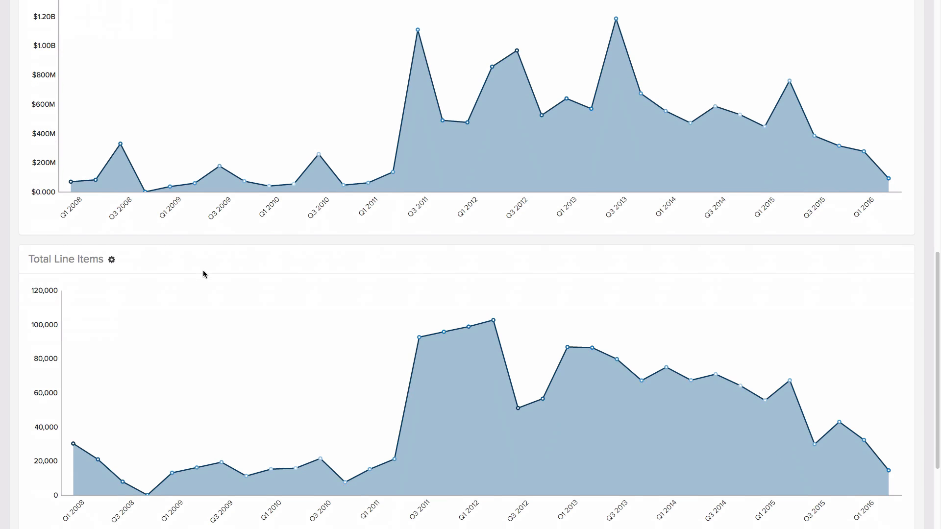
scroll(205, 274, down, 1)
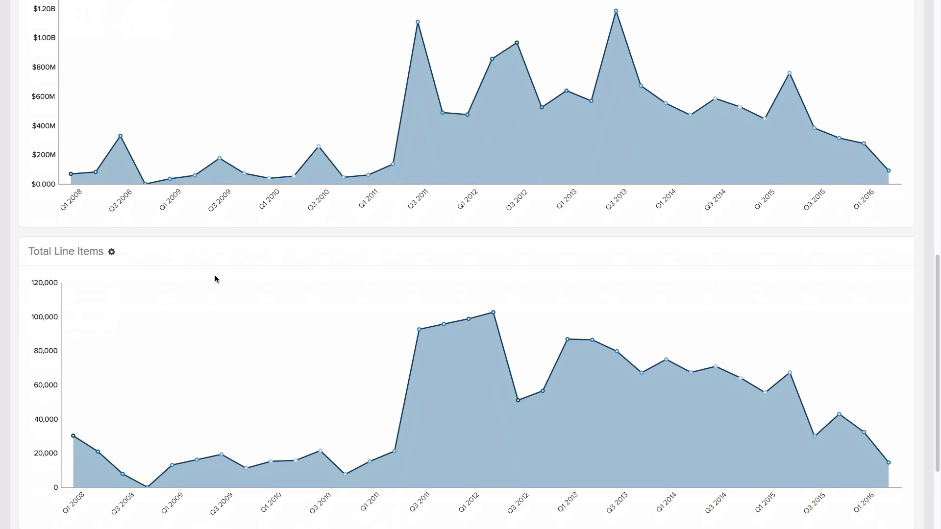
mouse_move(421, 332)
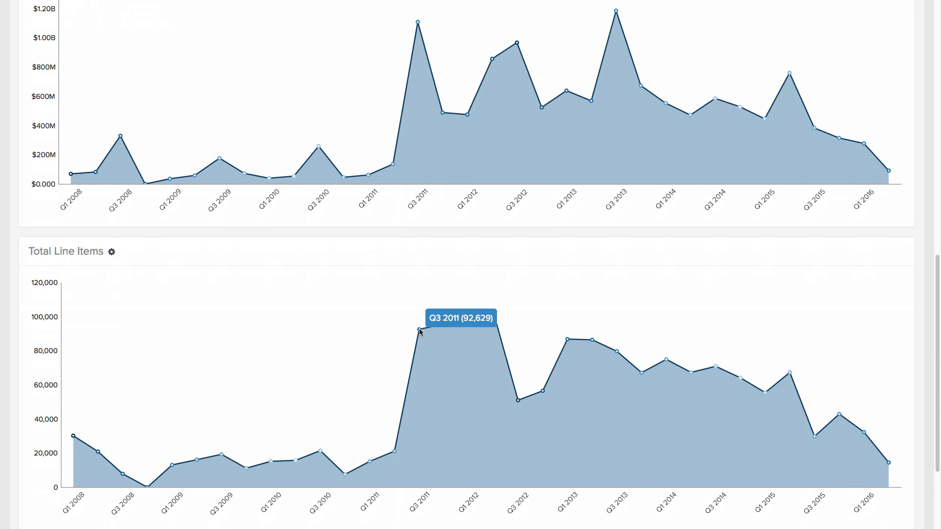
mouse_move(470, 324)
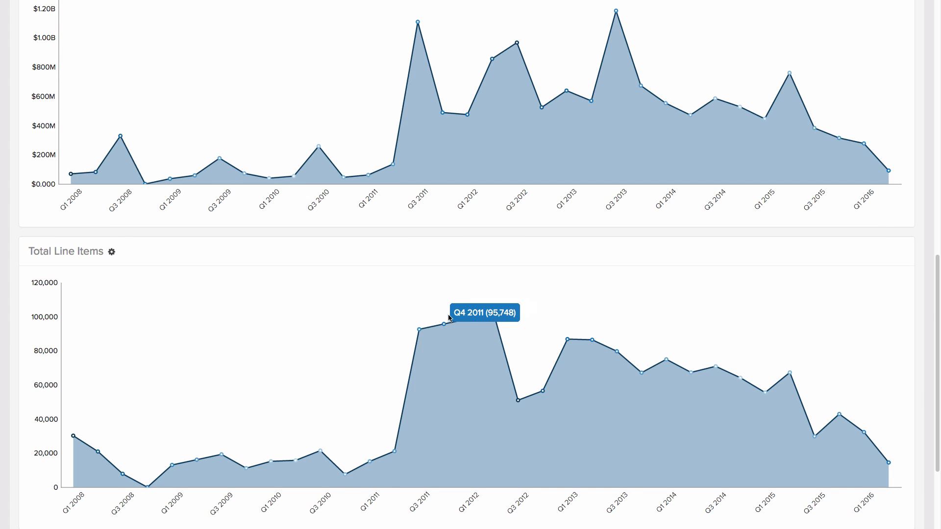
Show and hide the Total Line Items chart settings, returning to the Total Spend chart
click(112, 252)
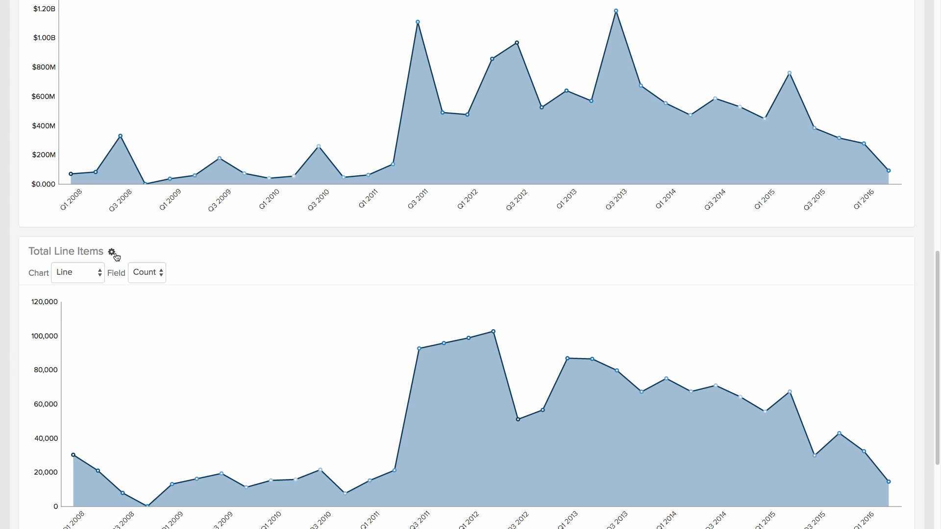
click(113, 253)
scroll(135, 252, down, 1)
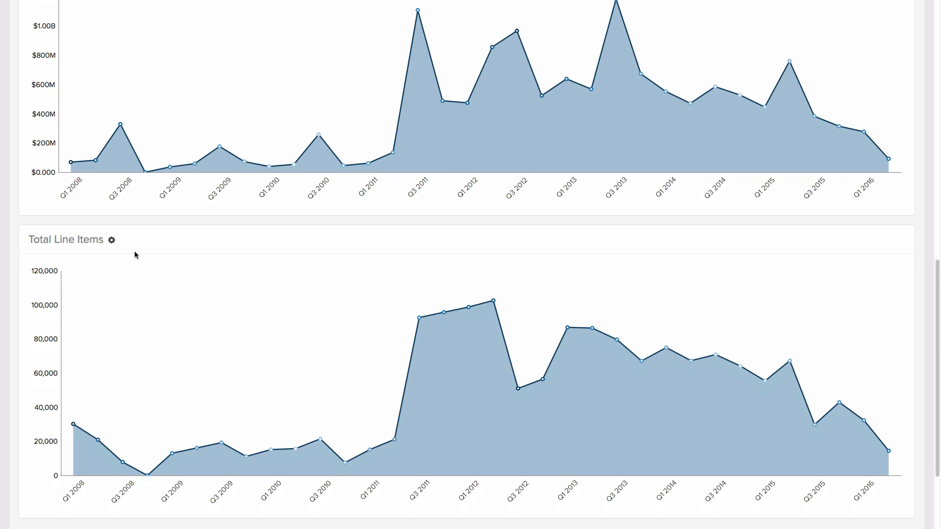
scroll(135, 252, up, 4)
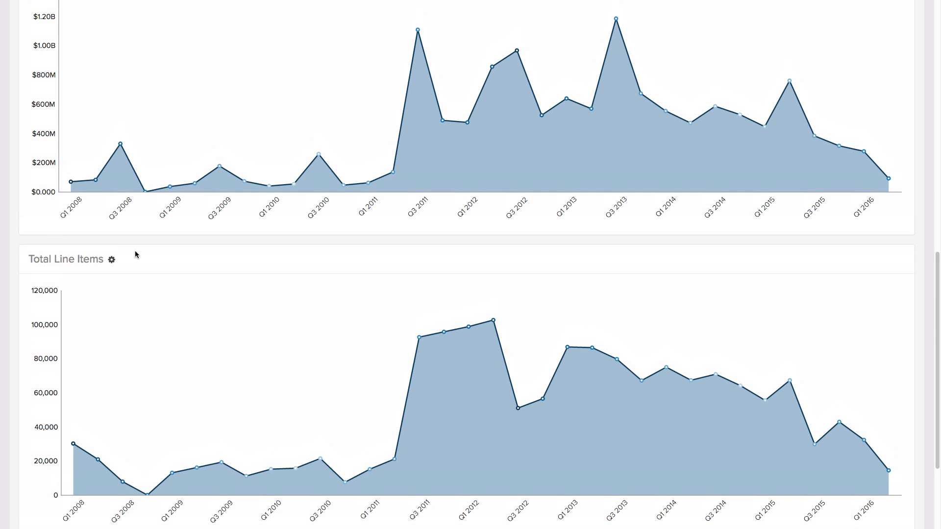
scroll(136, 254, up, 4)
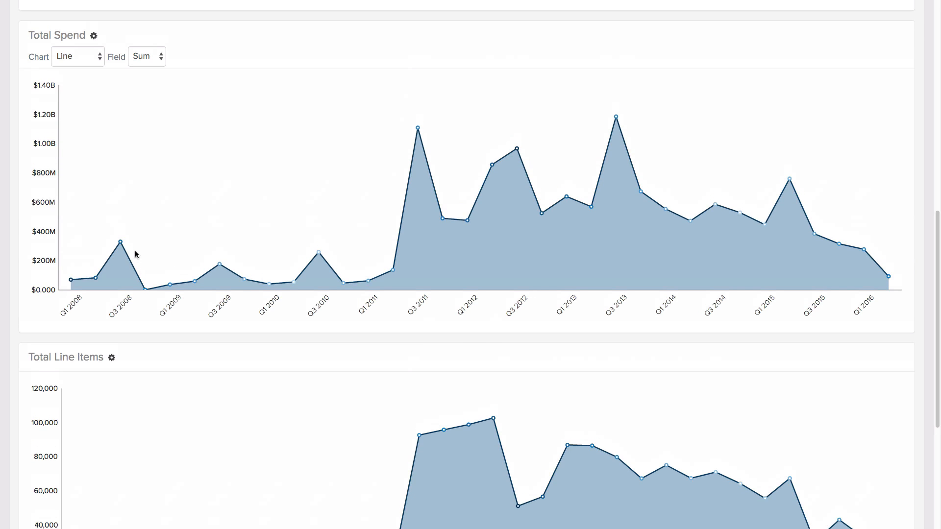
scroll(135, 252, up, 4)
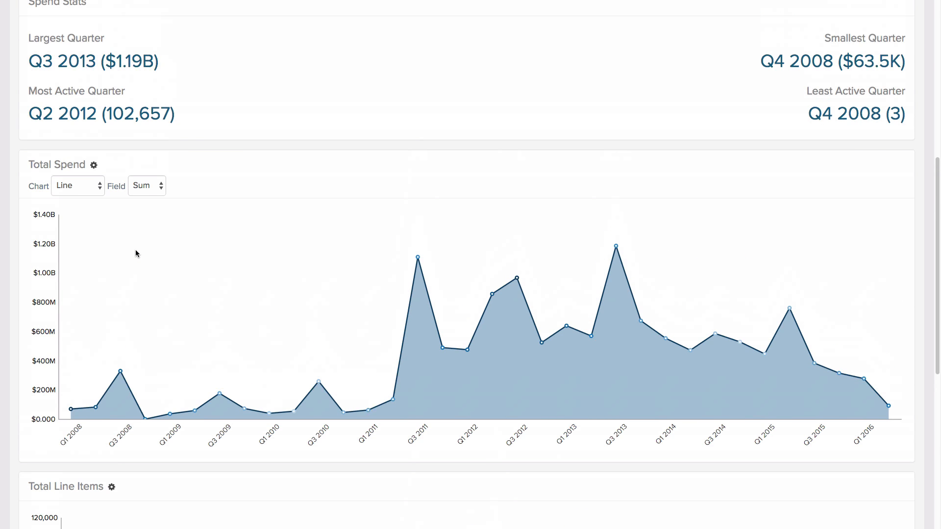
Start saving the current search and name it Spend Trend - City of Boston
scroll(136, 250, up, 1)
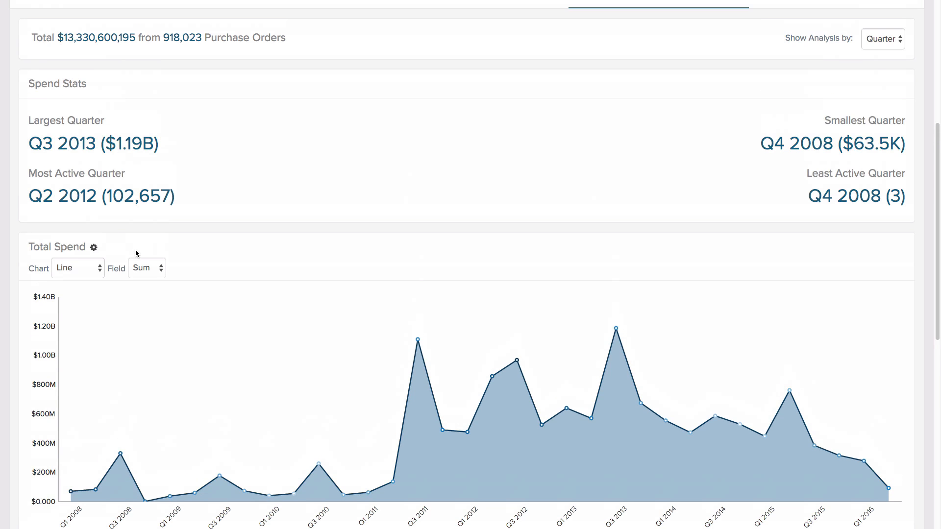
scroll(137, 250, up, 1)
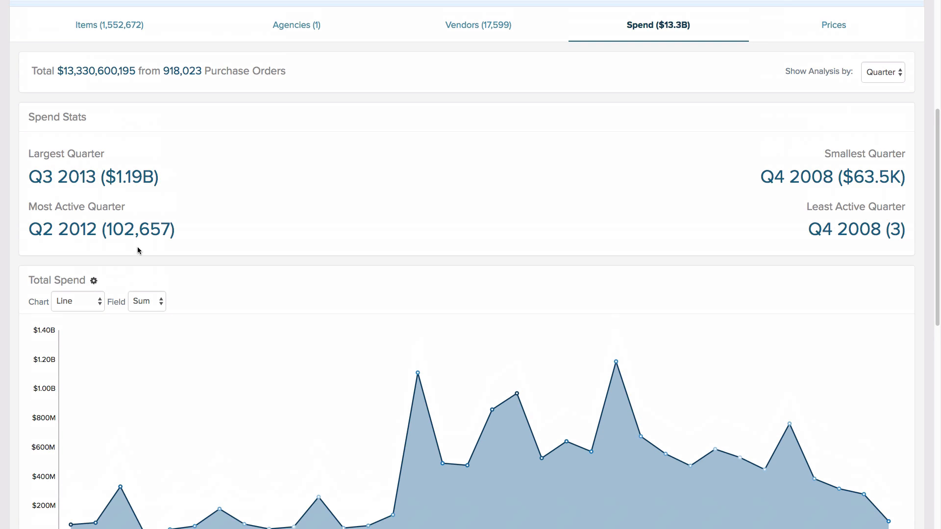
scroll(137, 250, up, 2)
scroll(137, 250, up, 3)
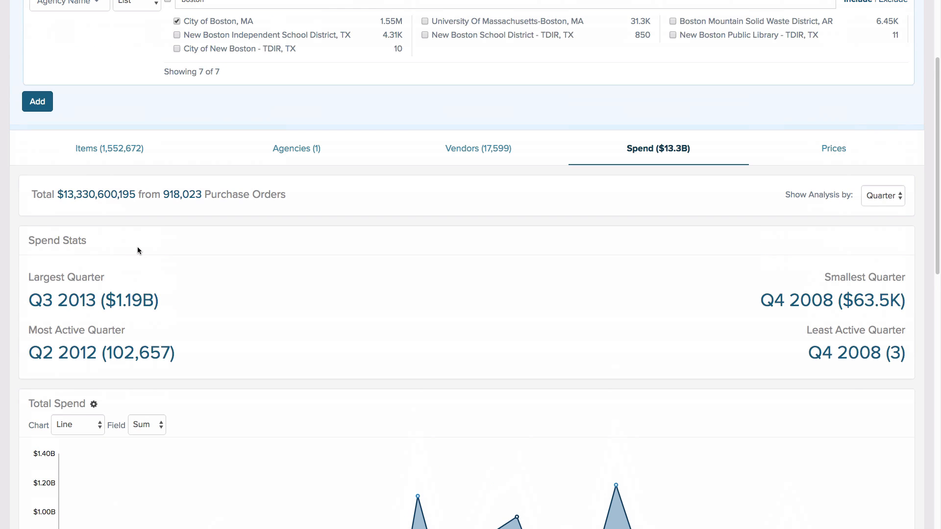
scroll(163, 248, up, 2)
scroll(163, 246, up, 2)
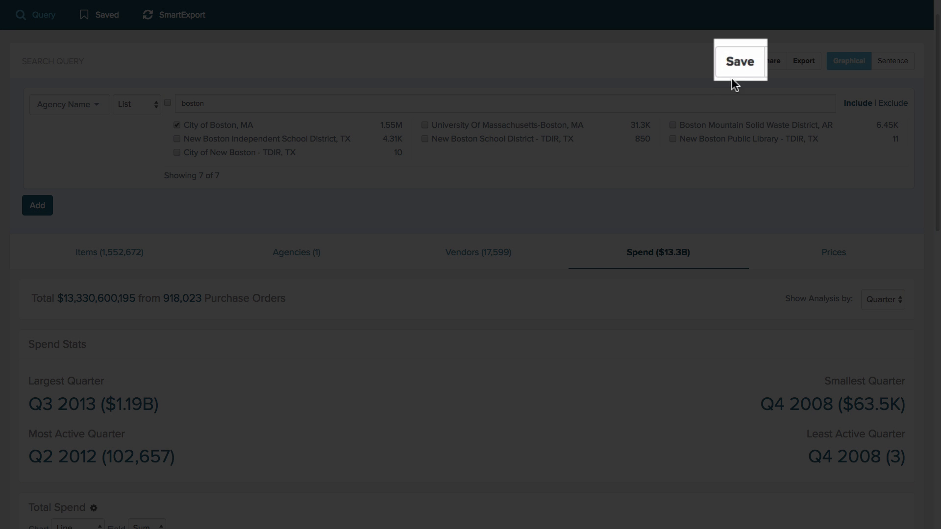
click(737, 63)
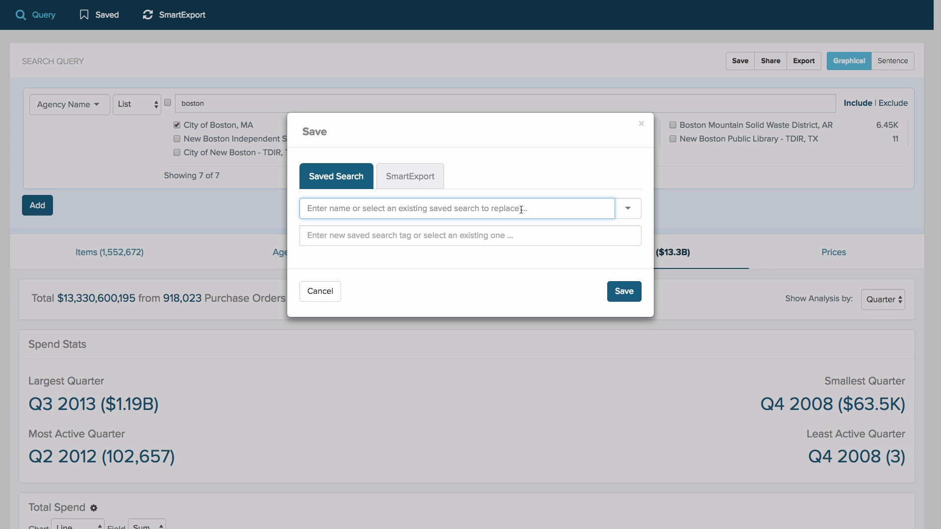
text(Spen)
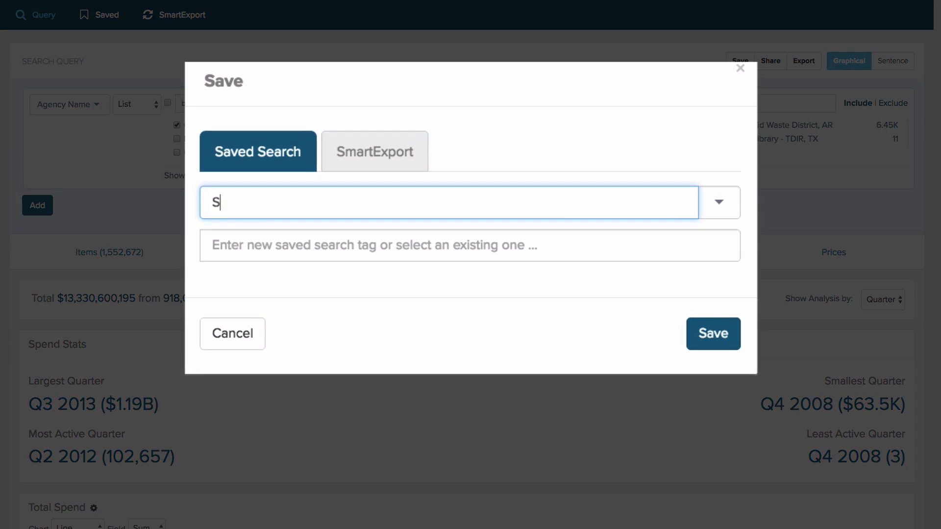
text(d Trend )
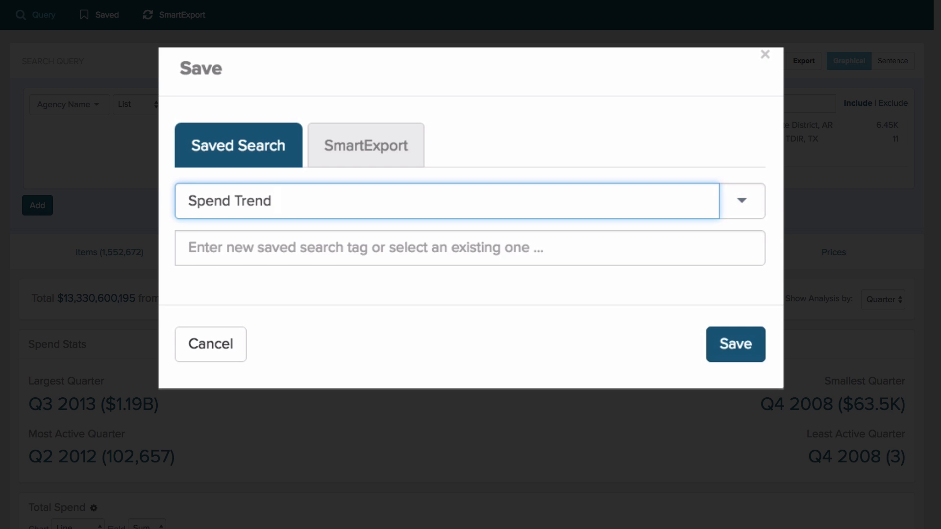
text(- City of Boston)
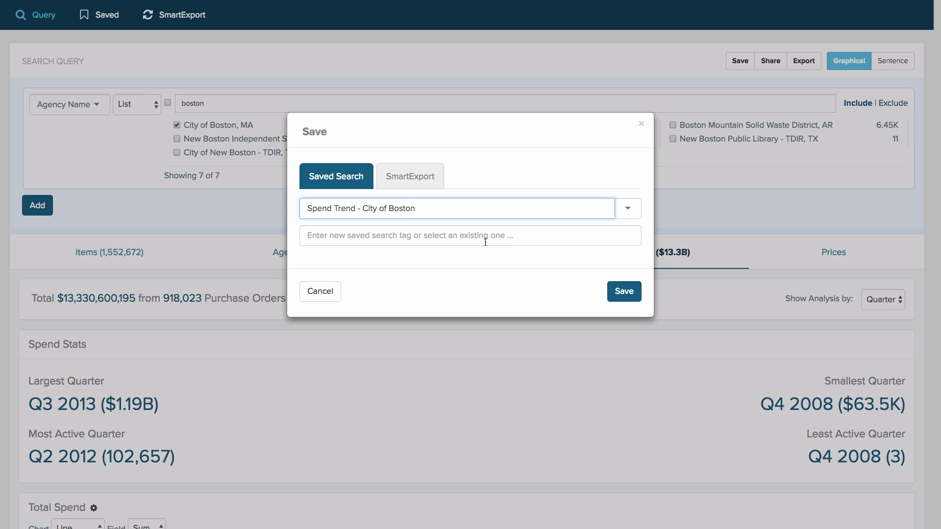
Add the new tag My Clients - Less Active 4Q to the saved search and save it
click(485, 242)
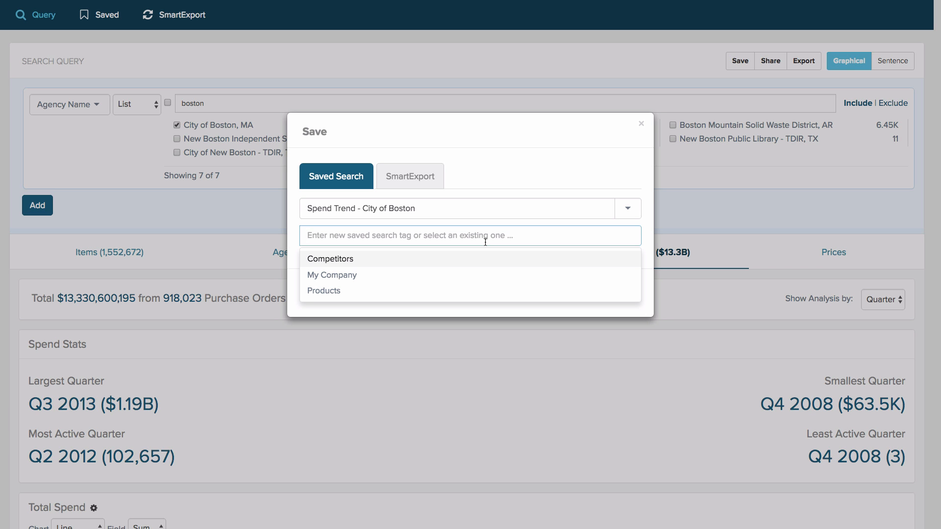
text(My )
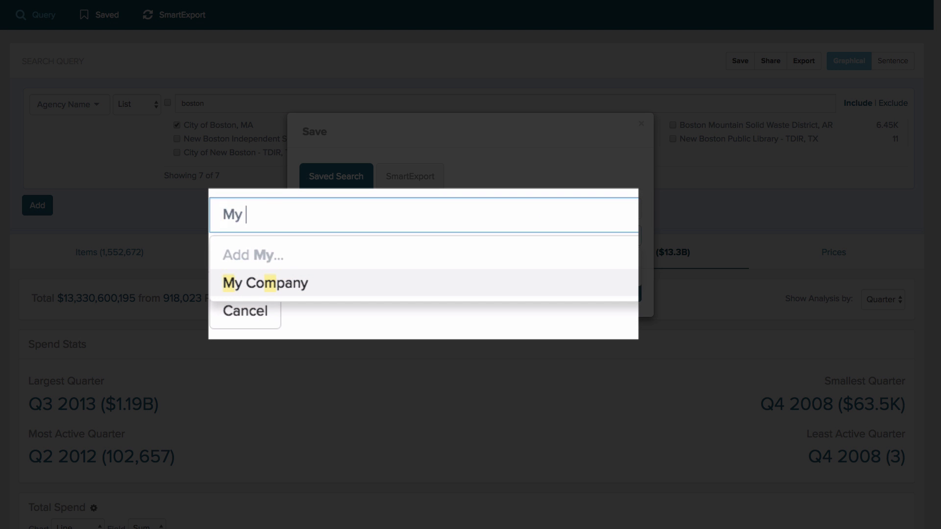
text(Clients)
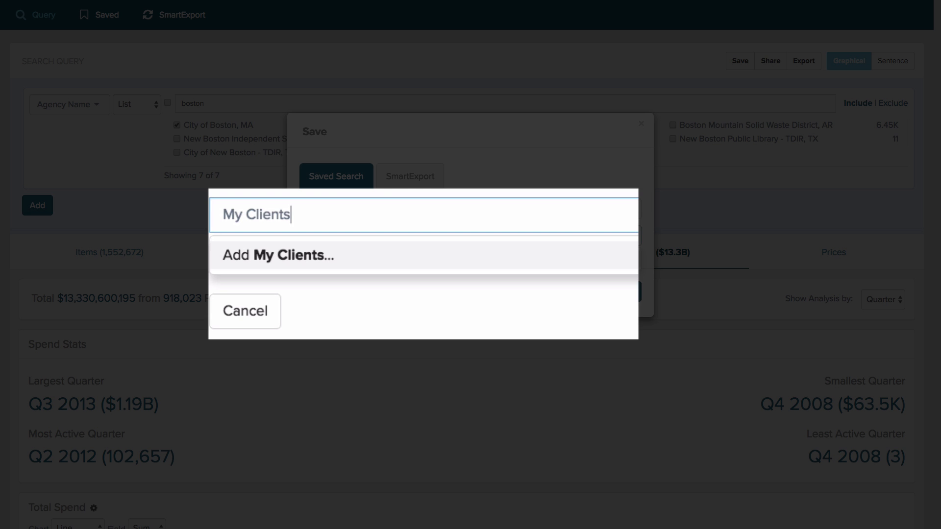
text( -)
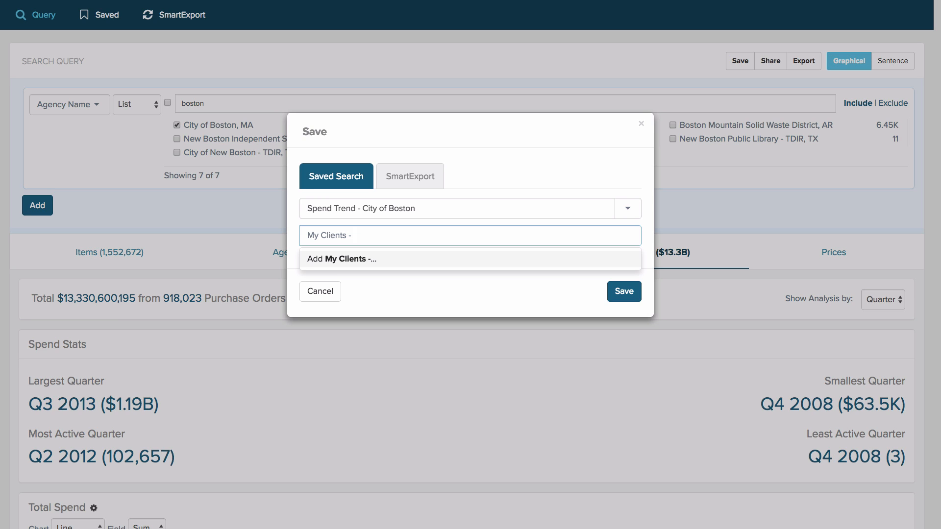
text(Less Active 4Q)
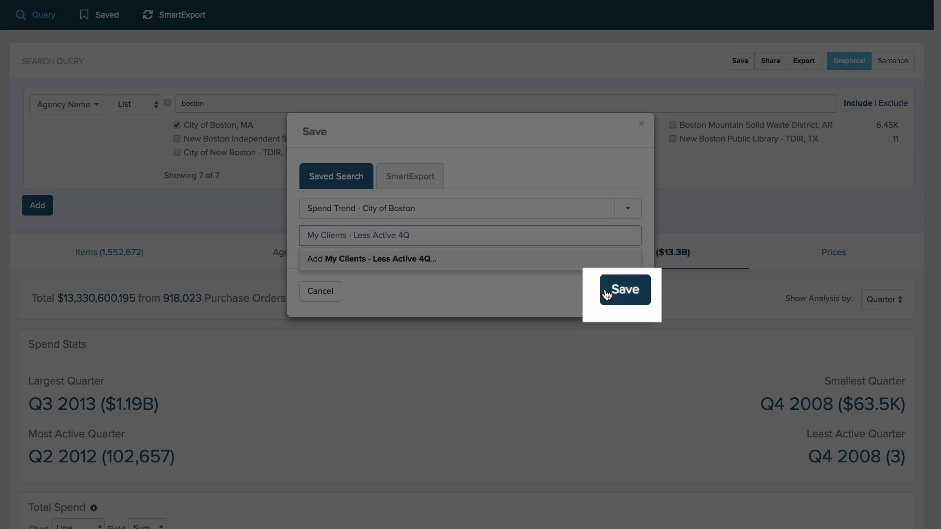
click(608, 292)
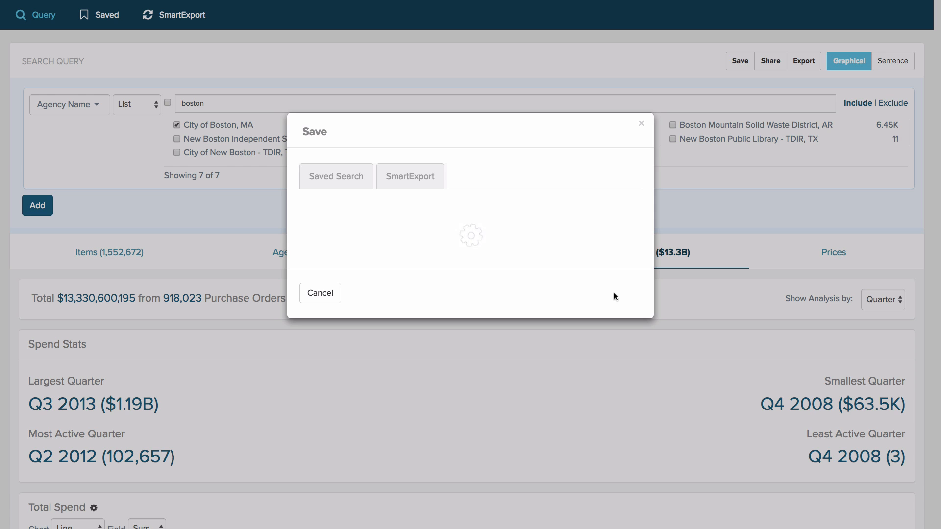